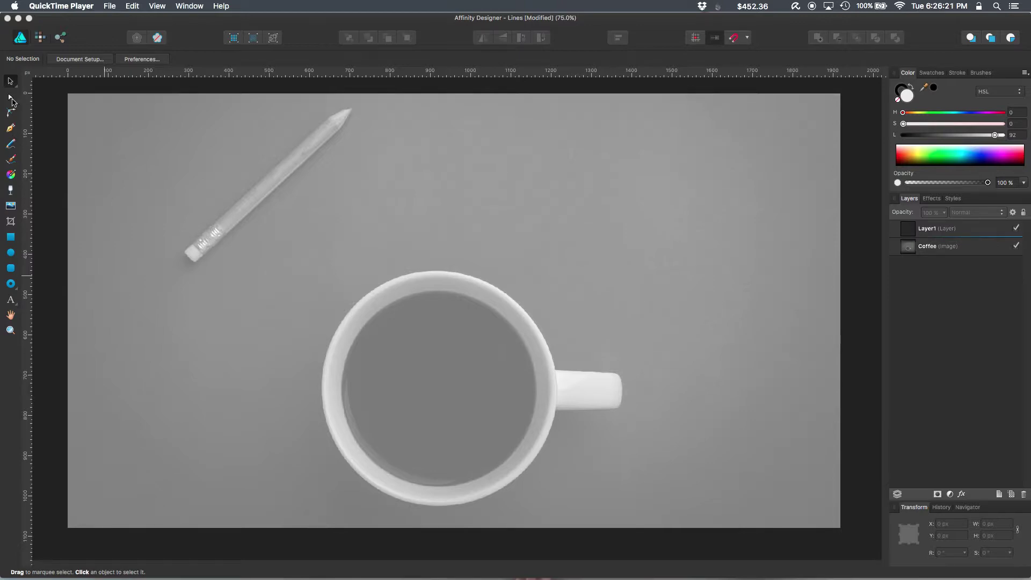
Step: Switch to the Pen tool to draw the outline node by node
left_click(11, 130)
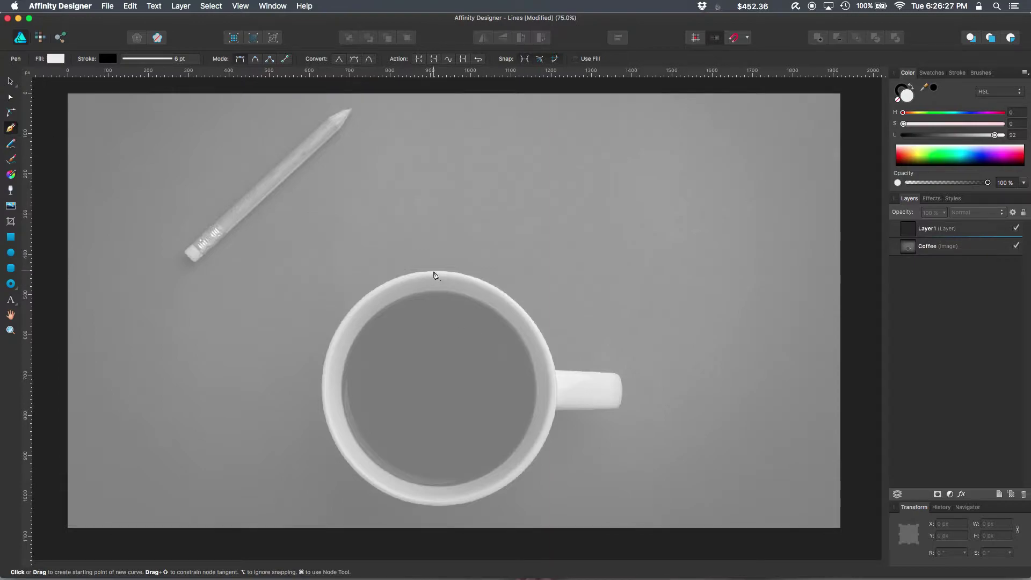
Step: Draw a closed diamond path through the mug rim's top, right, bottom and left points
left_click(432, 269)
left_click(554, 374)
left_click(432, 505)
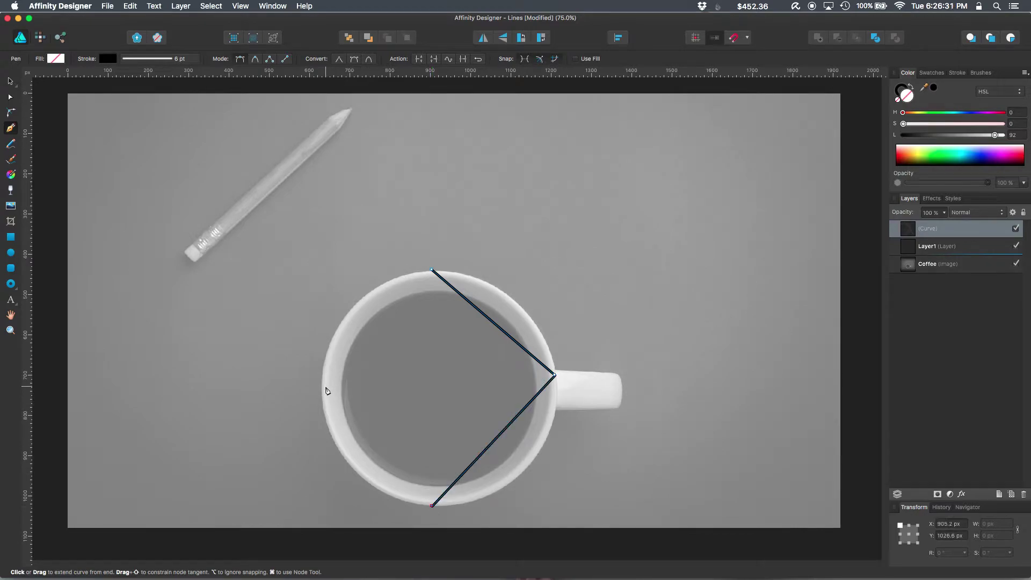
left_click(321, 391)
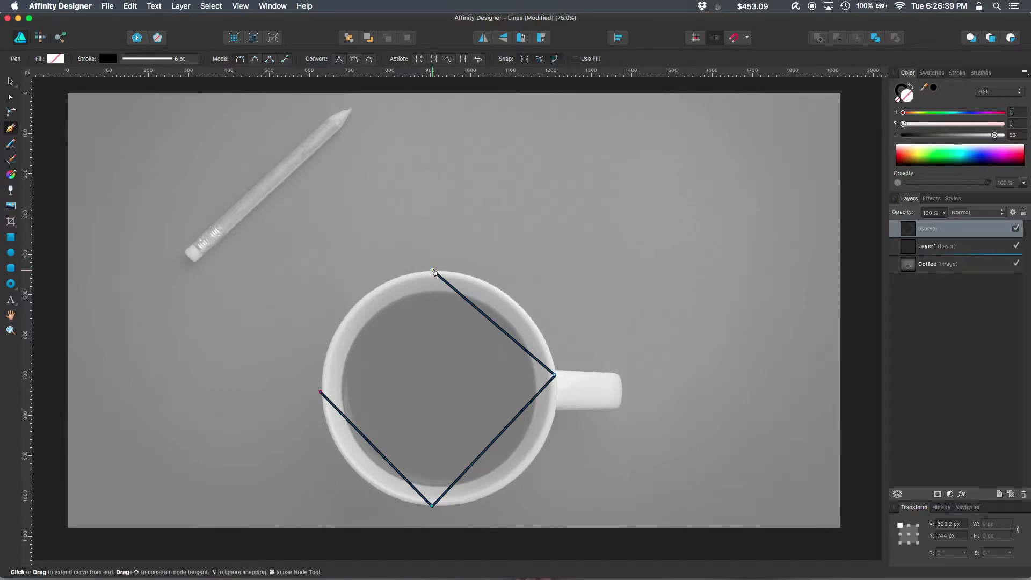
left_click(433, 271)
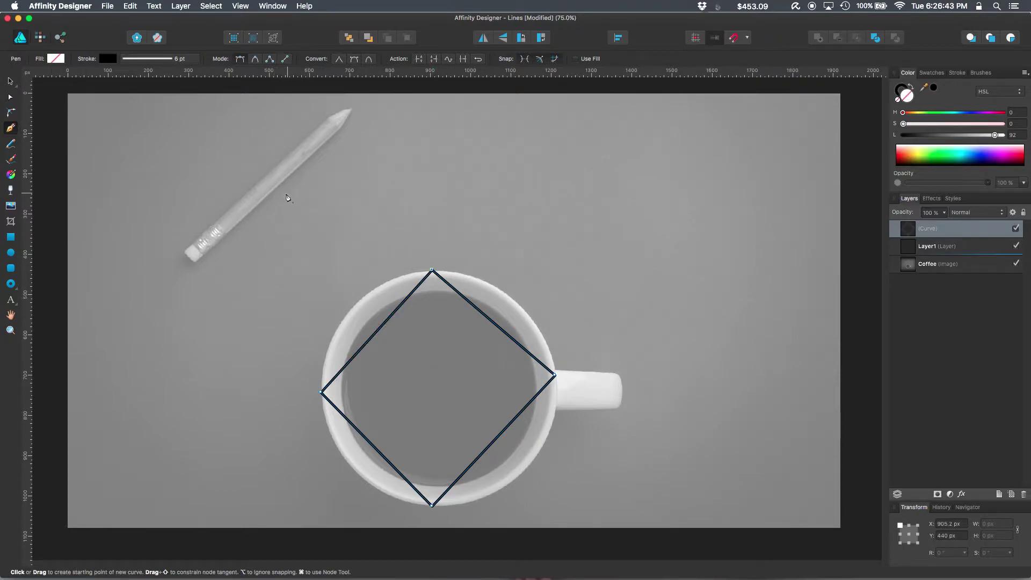
Step: Draw a separate bent curve beside the mug's handle, then undo it
left_click_drag(473, 188, 577, 234)
left_click_drag(597, 274, 615, 348)
left_click_drag(566, 437, 509, 455)
key("super+z")
key("super+z")
key("super+z")
key("super+z")
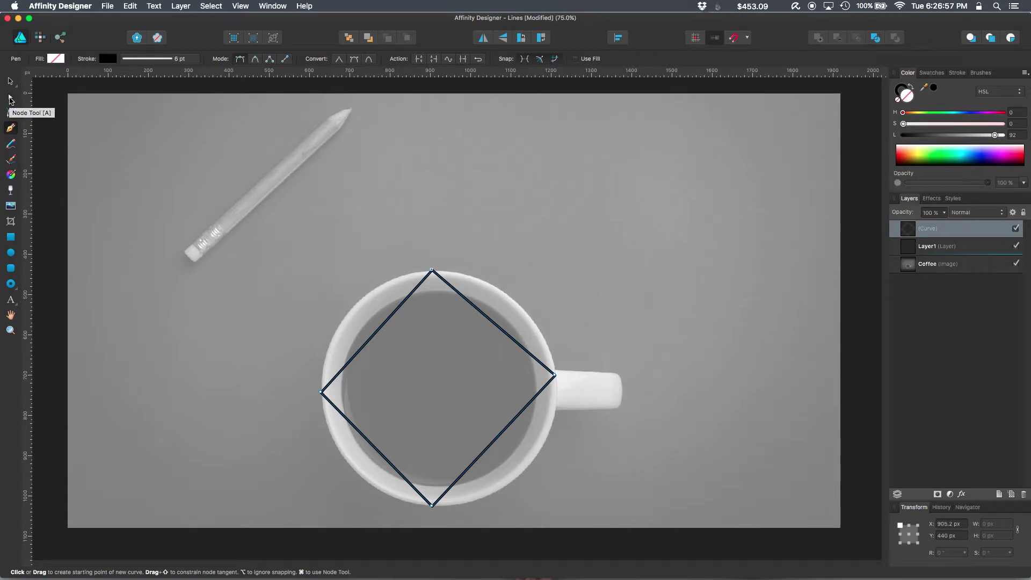
Step: With the Node tool, convert the diamond's top corner to a smooth node
left_click(10, 98)
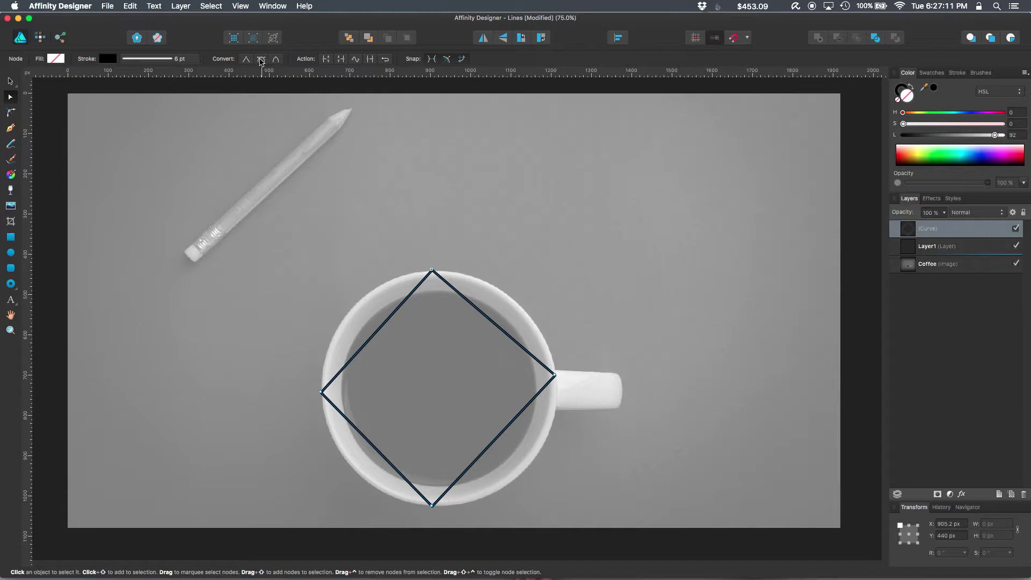
left_click(261, 60)
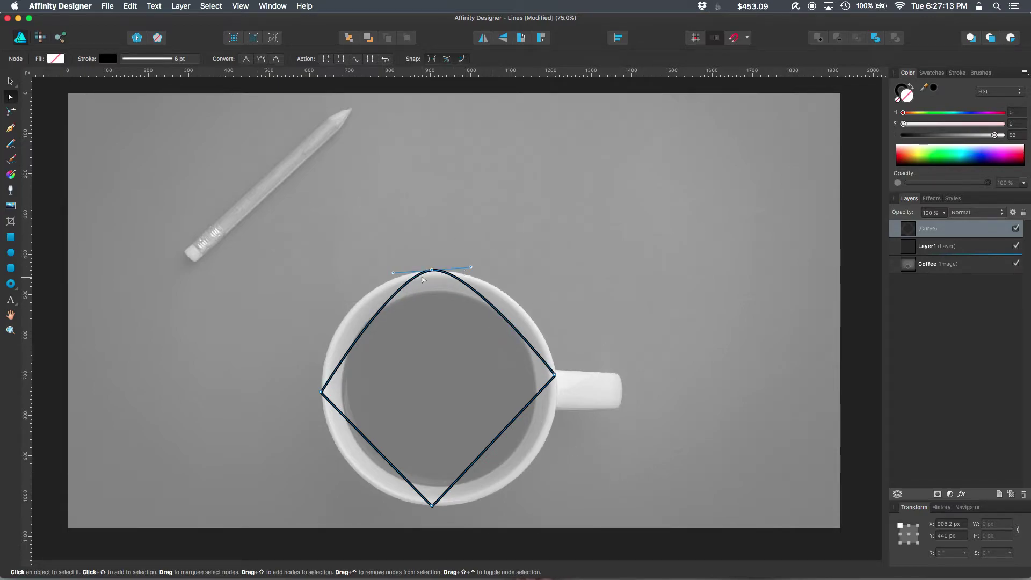
Step: Drag the top node's handles so both upper sides curve along the rim
left_click(472, 267)
left_click_drag(472, 267, 536, 268)
left_click_drag(395, 272, 322, 275)
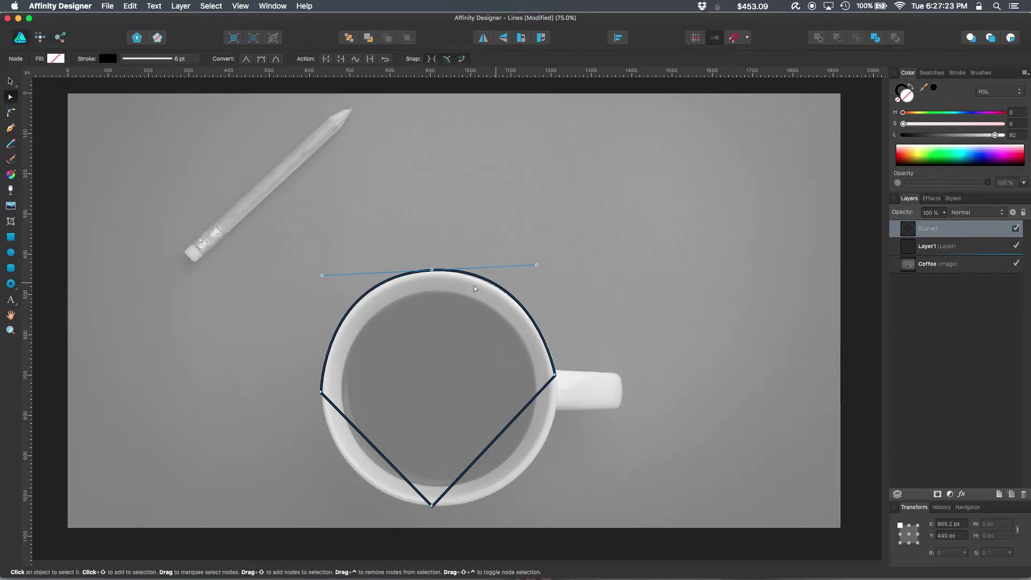
left_click_drag(322, 275, 351, 273)
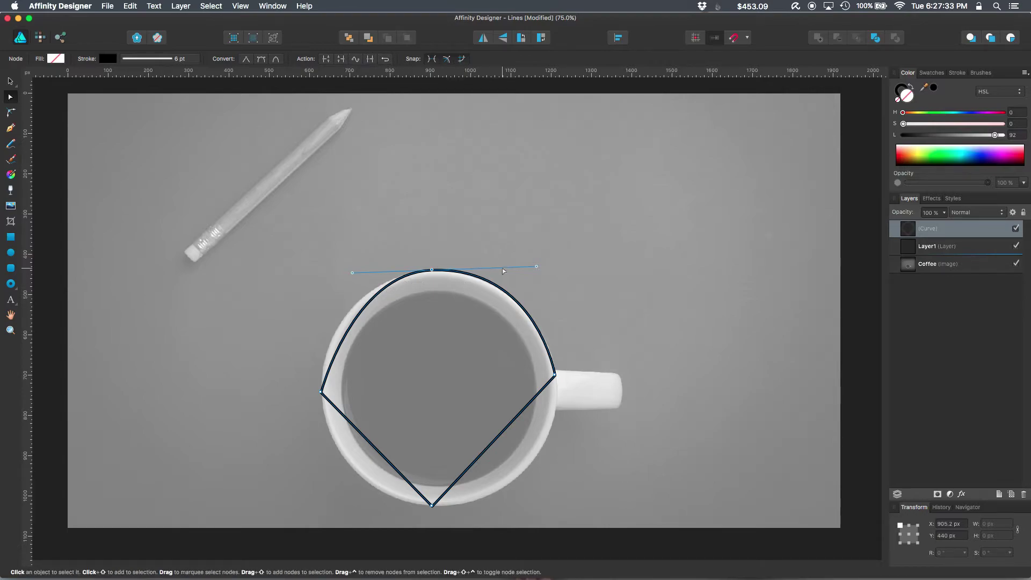
mouse_move(537, 267)
left_mouse_down()
mouse_move(533, 242)
mouse_move(474, 184)
mouse_move(559, 233)
mouse_move(561, 284)
mouse_move(542, 273)
left_mouse_up()
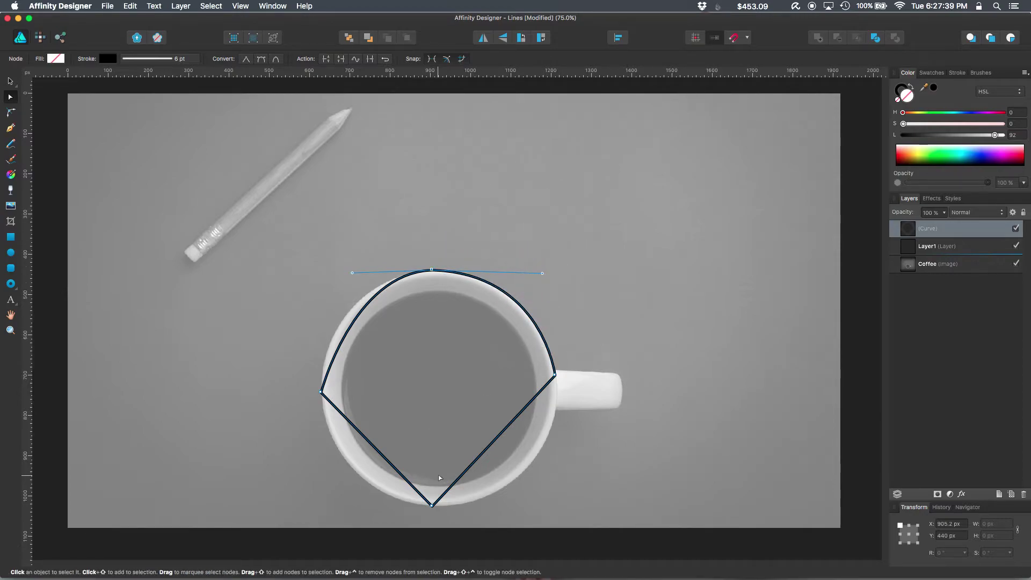
Step: Make the left and bottom nodes smooth and curve the lower outline around the rim
left_click_drag(284, 375, 450, 518)
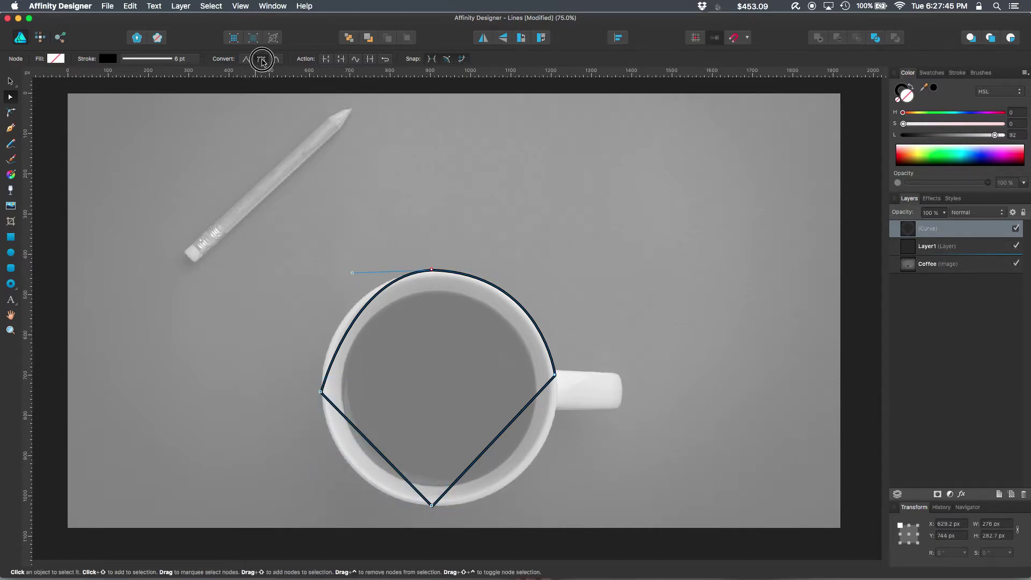
left_click(261, 60)
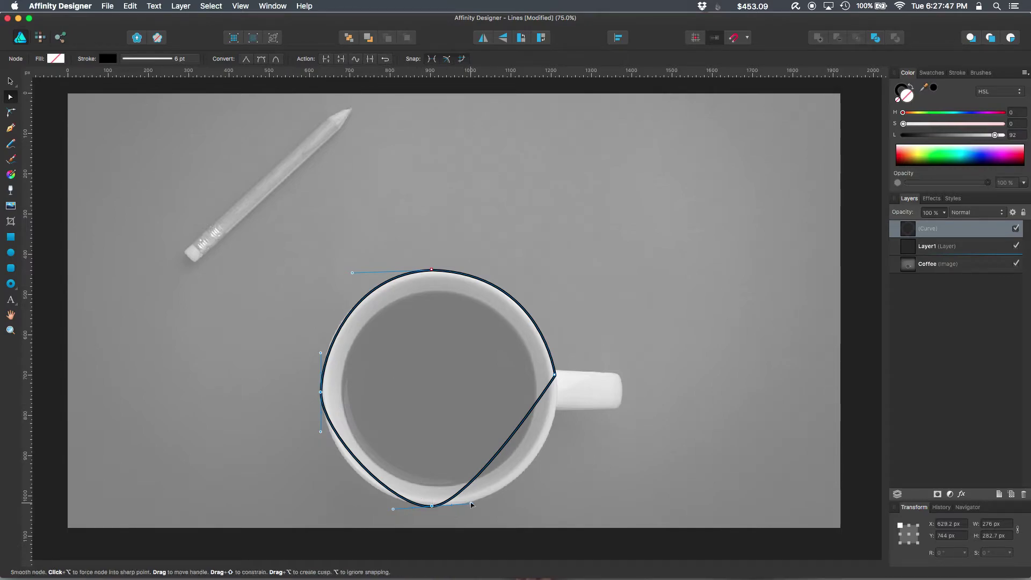
left_click_drag(471, 503, 571, 492)
left_click_drag(393, 511, 359, 509)
left_click_drag(322, 433, 322, 431)
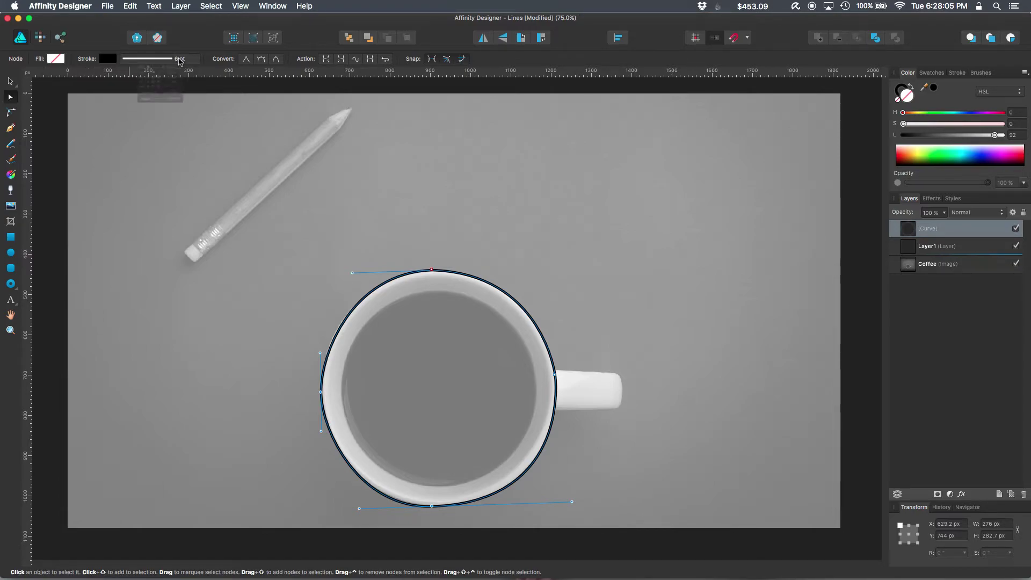
Step: Increase the outline's stroke width from 6 pt to 21 pt
left_click(179, 59)
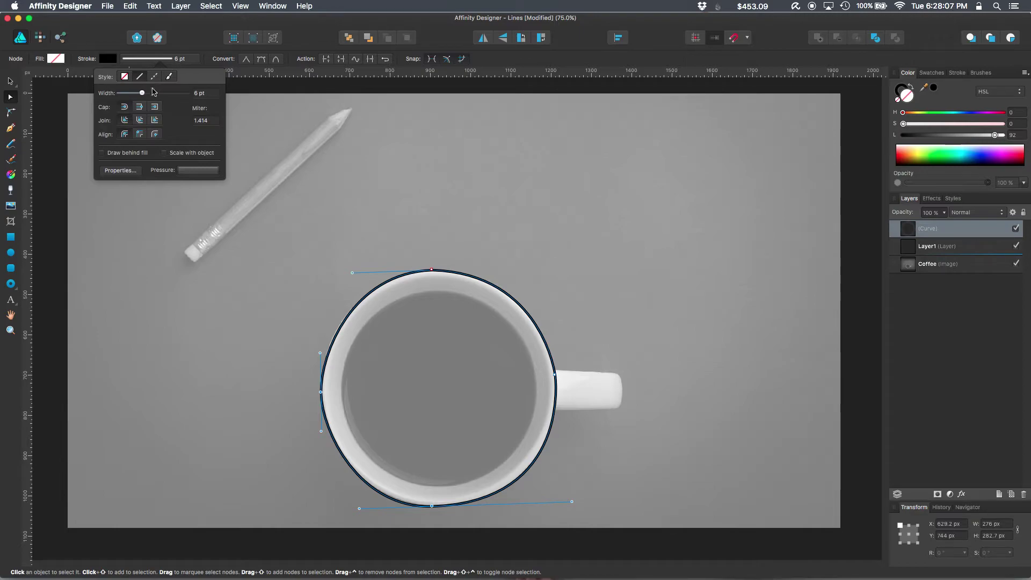
left_click_drag(143, 94, 157, 95)
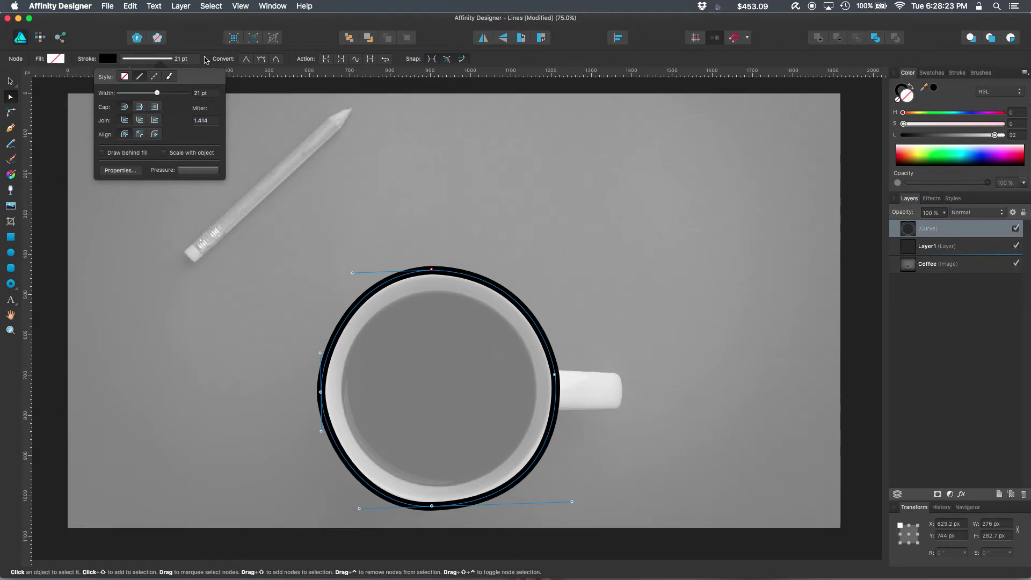
left_click(107, 58)
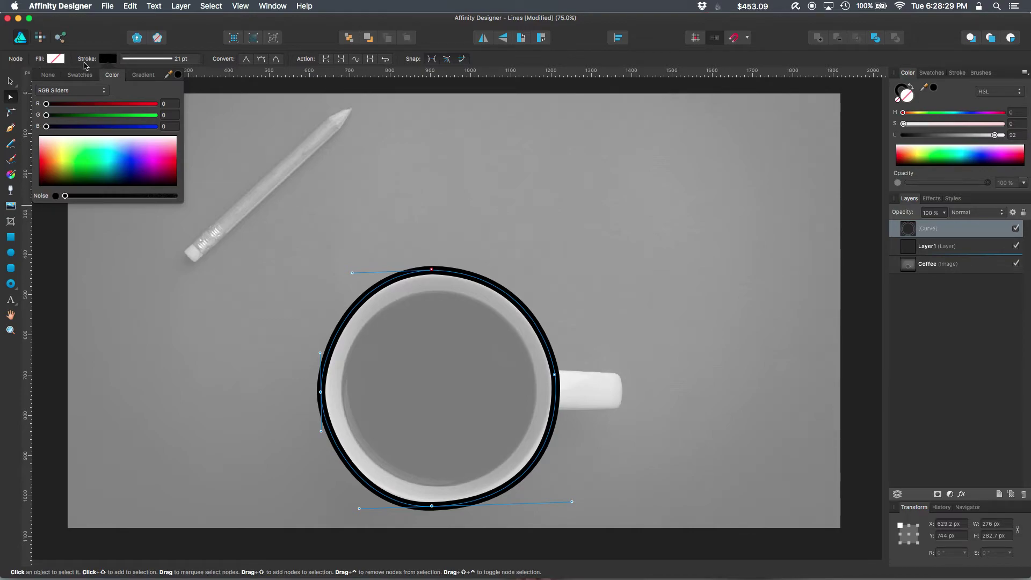
Step: Mix the stroke colour to purple using the red and blue colour sliders
mouse_move(47, 105)
left_mouse_down()
mouse_move(96, 104)
mouse_move(64, 115)
mouse_move(111, 120)
left_mouse_up()
left_click_drag(47, 127, 165, 137)
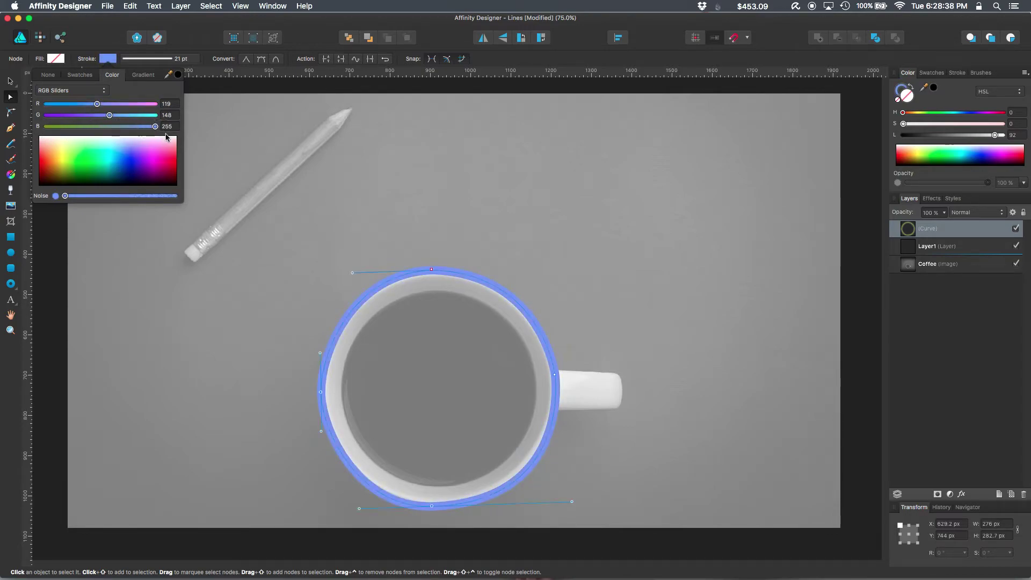
left_click_drag(110, 115, 73, 115)
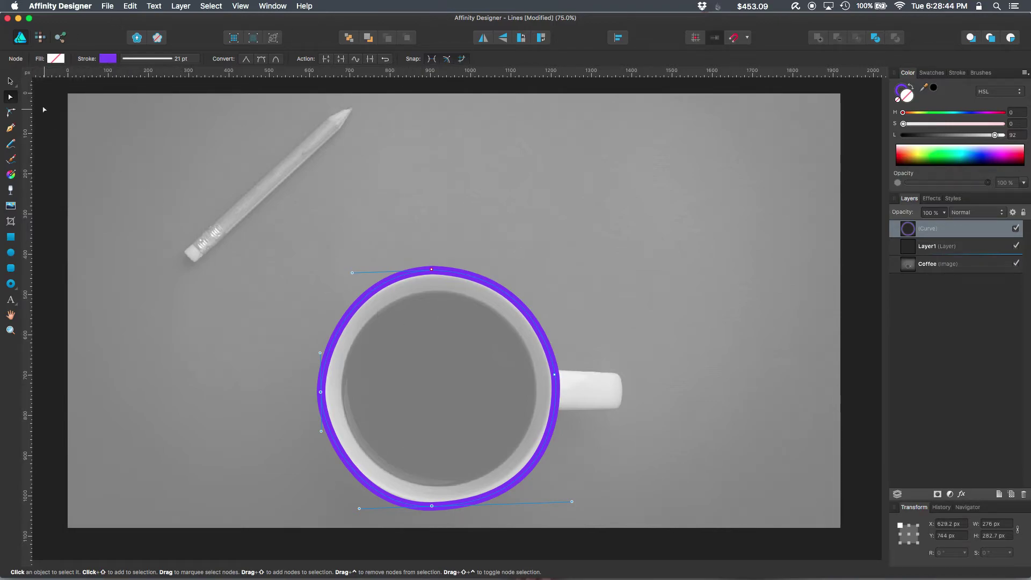
left_click(431, 268)
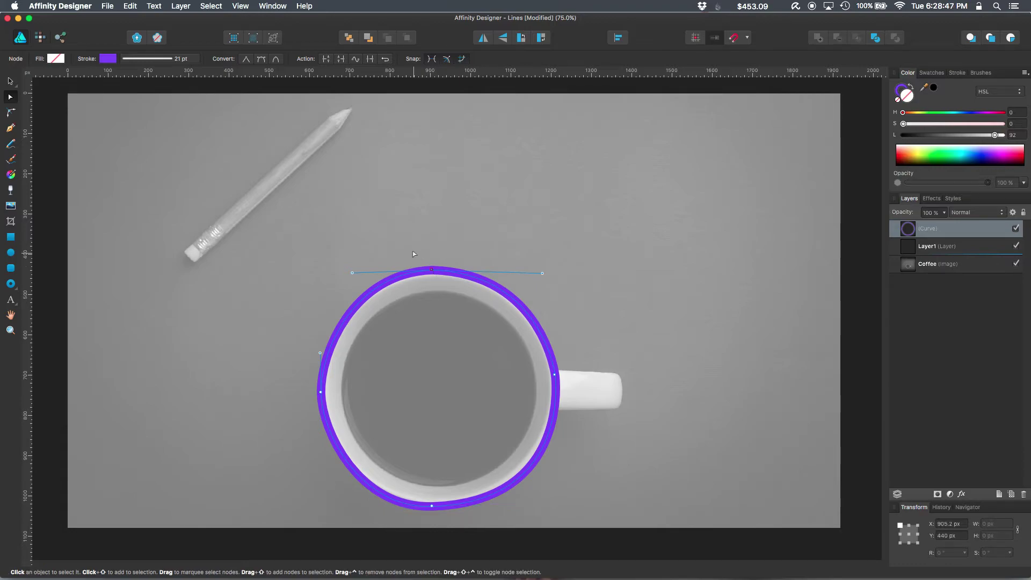
Step: Break the outline at its top node and pull both open ends above the rim
left_click(326, 59)
left_click_drag(433, 271, 385, 232)
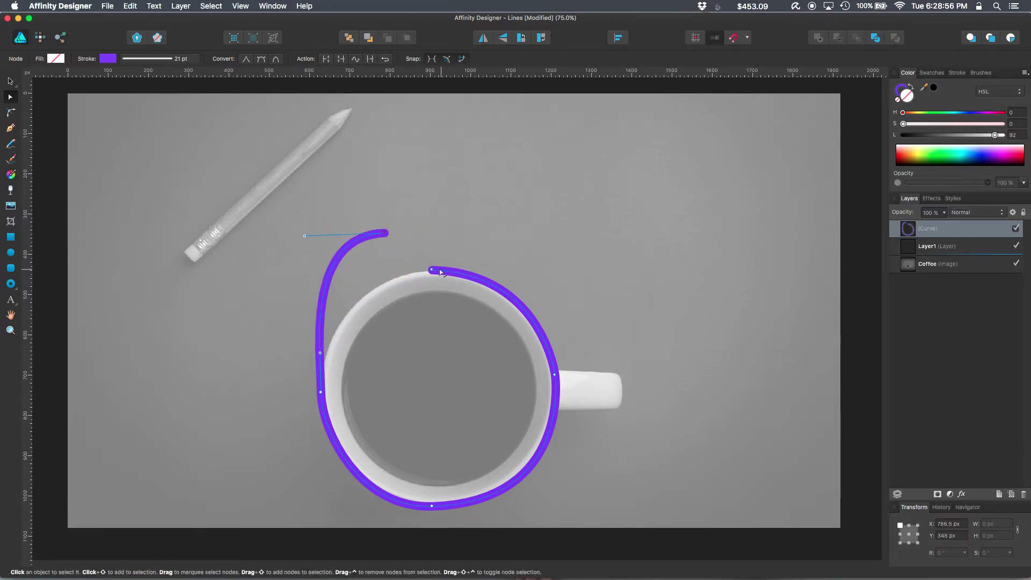
left_click(449, 246)
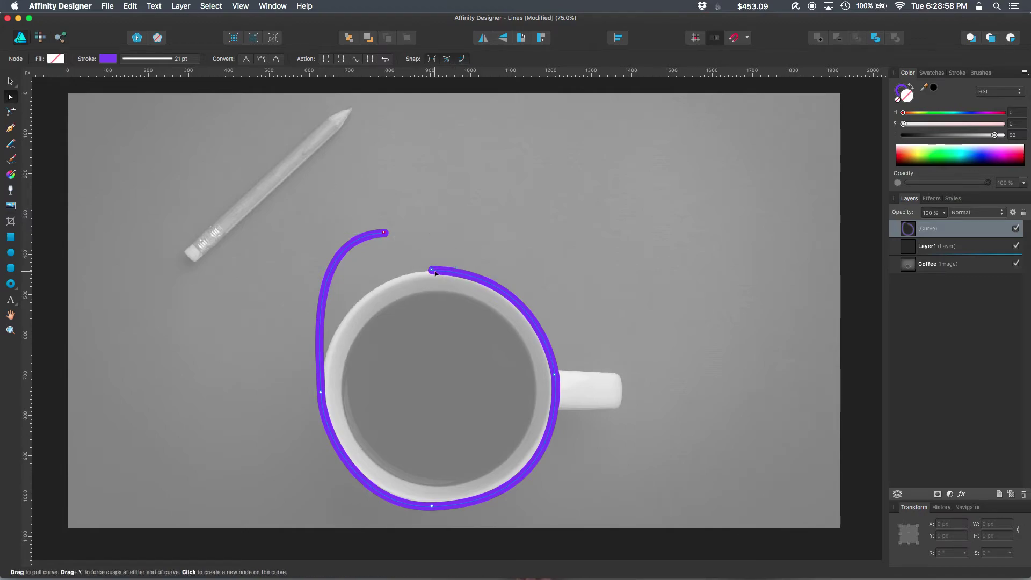
left_click_drag(433, 270, 461, 232)
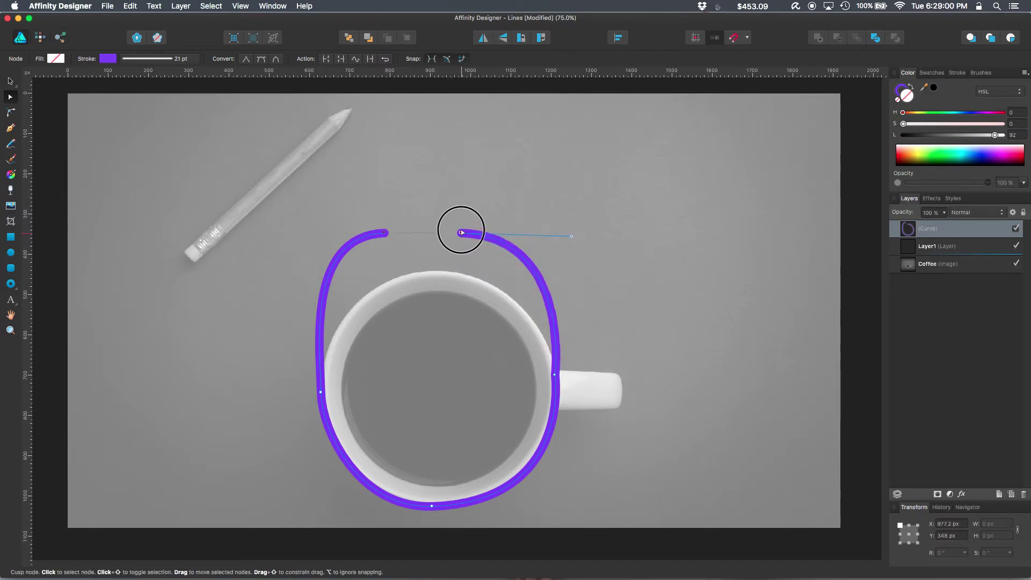
Step: Rejoin the two top ends into a closed curve and shape them into a pointed peak
left_click_drag(366, 199, 476, 250)
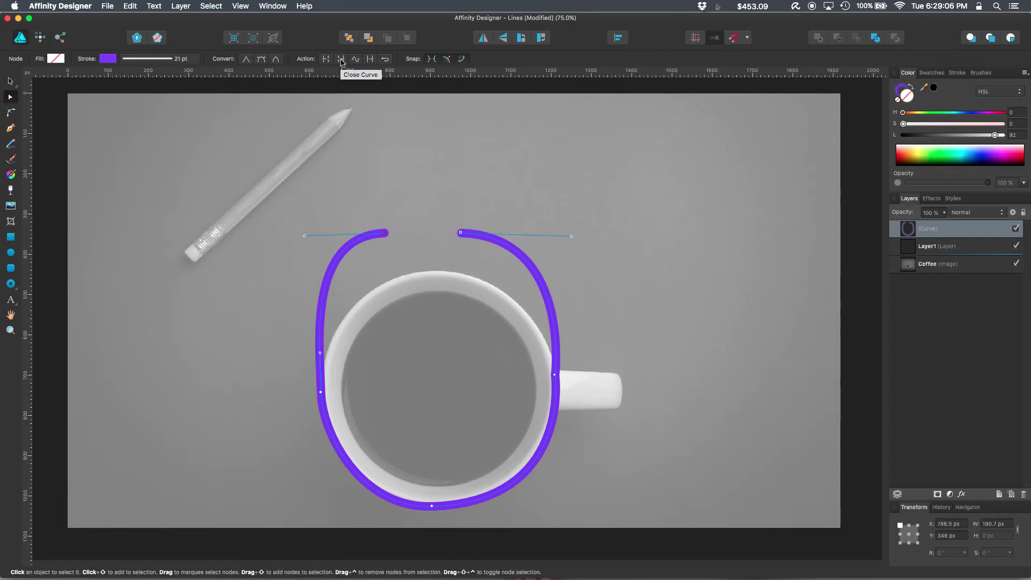
left_click(341, 59)
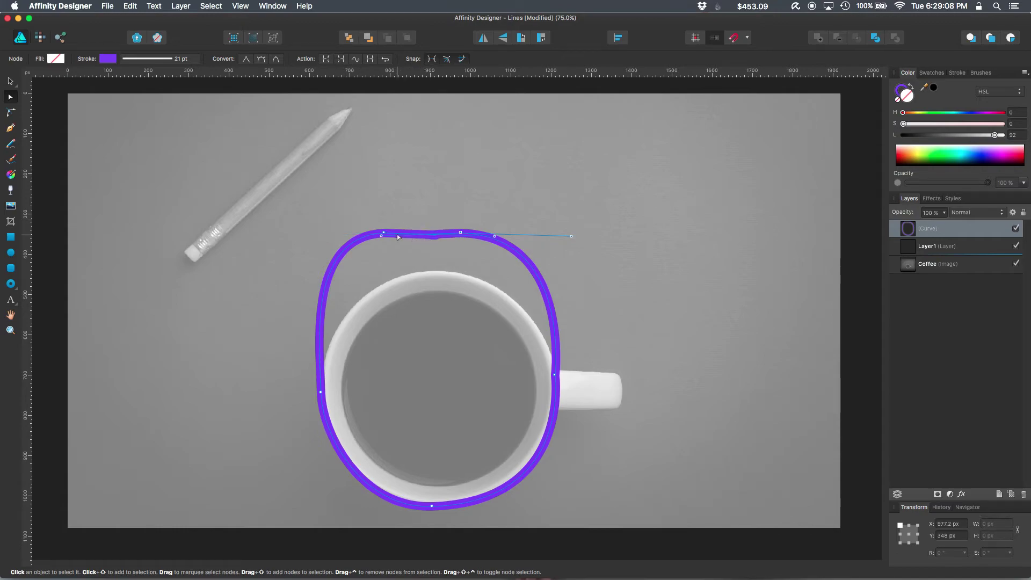
left_click_drag(381, 237, 425, 195)
left_click_drag(493, 238, 395, 232)
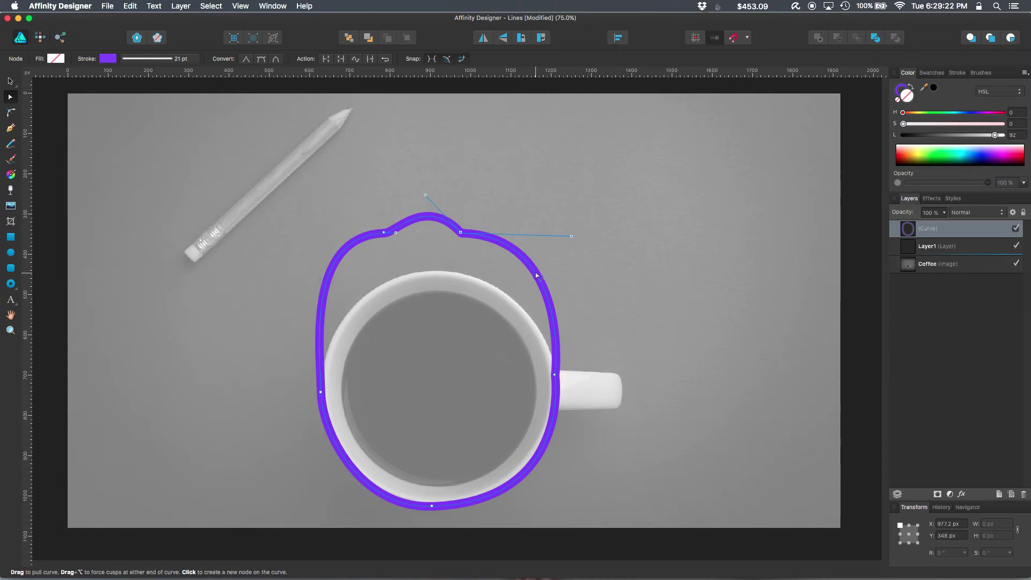
Step: Pull the right side and top nodes inward, then delete the whole purple outline
left_click_drag(537, 274, 447, 305)
left_click_drag(439, 302, 429, 302)
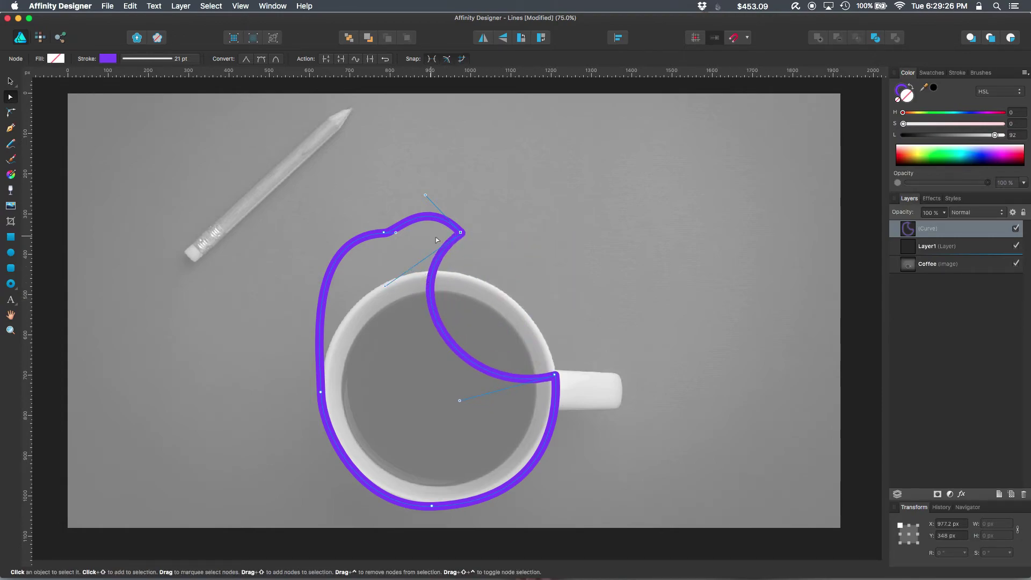
left_click_drag(461, 233, 492, 287)
left_click_drag(384, 233, 396, 275)
left_click(10, 81)
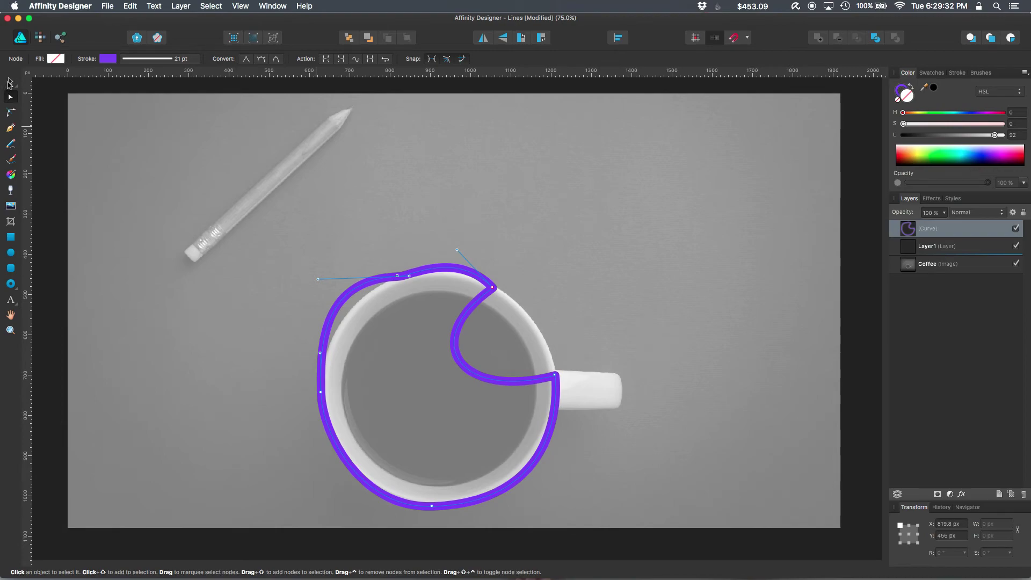
key("Delete")
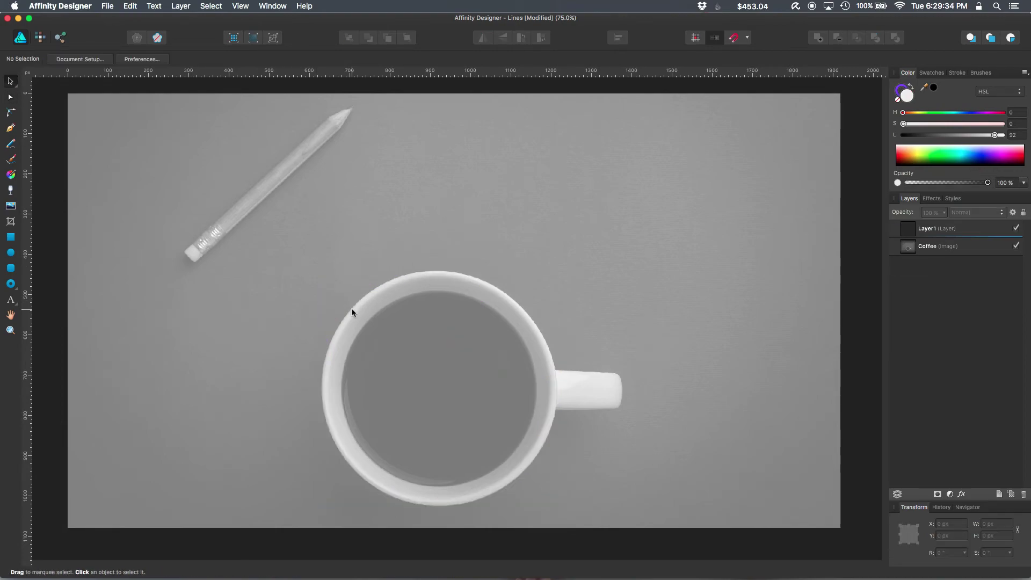
Step: Sketch a freehand purple loop around the top of the mug with the Pencil tool
left_click(12, 146)
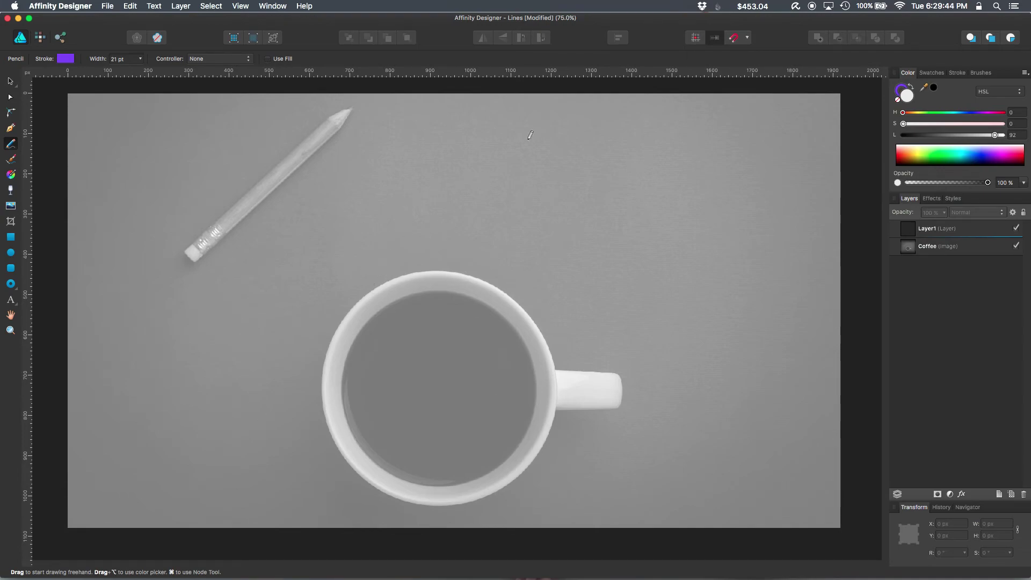
mouse_move(373, 249)
left_mouse_down()
mouse_move(440, 201)
mouse_move(496, 191)
mouse_move(550, 219)
mouse_move(571, 260)
mouse_move(577, 334)
mouse_move(531, 402)
mouse_move(395, 426)
mouse_move(368, 367)
mouse_move(374, 248)
left_mouse_up()
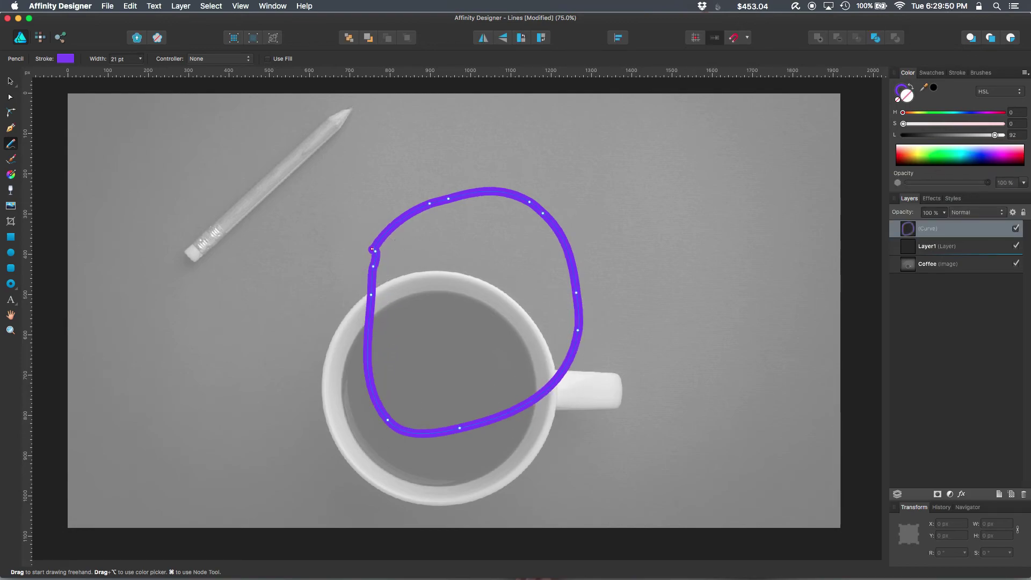
left_click(11, 98)
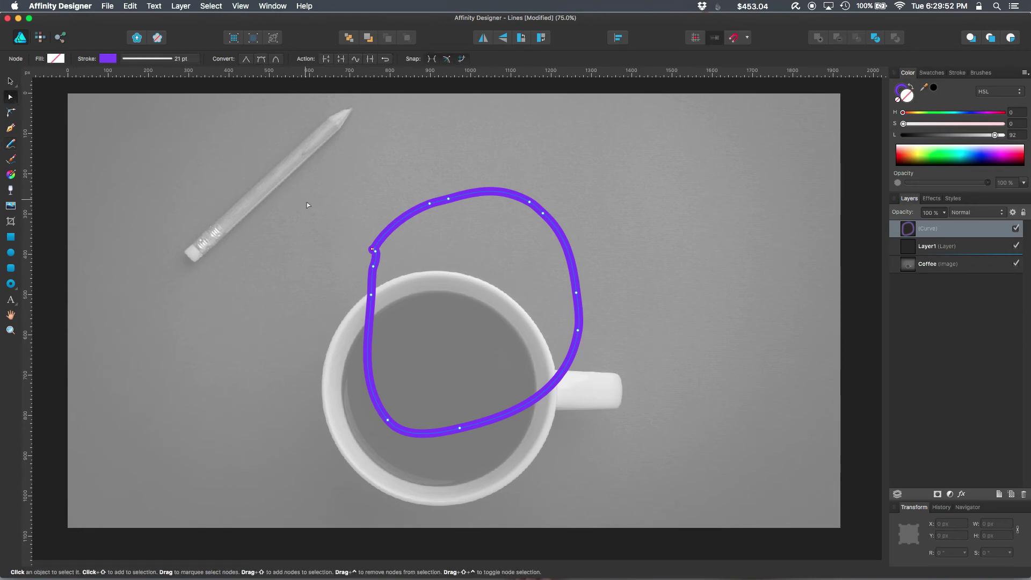
Step: Join the freehand stroke's two ends into a closed loop and raise the upper-left start node
mouse_move(372, 250)
left_mouse_down()
mouse_move(361, 225)
mouse_move(346, 267)
mouse_move(375, 242)
mouse_move(364, 224)
mouse_move(350, 253)
mouse_move(375, 252)
mouse_move(350, 282)
mouse_move(361, 235)
mouse_move(347, 223)
mouse_move(344, 235)
left_mouse_up()
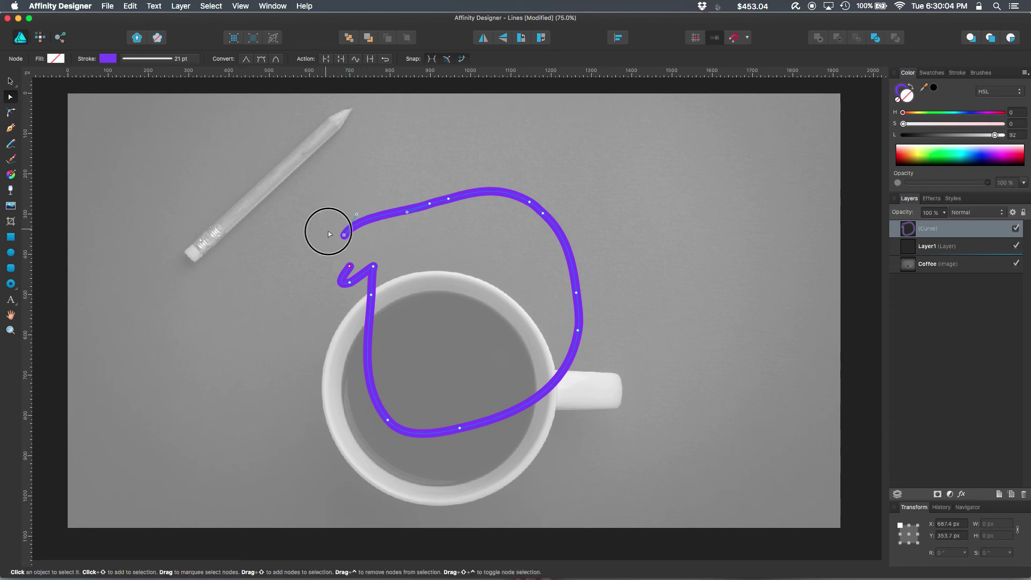
left_click_drag(328, 231, 362, 267)
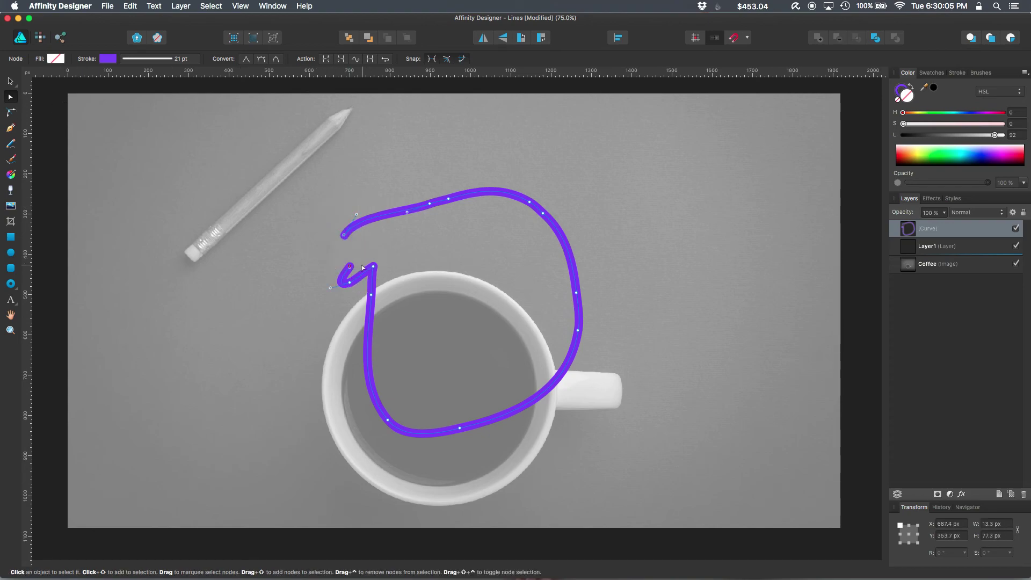
left_click(347, 61)
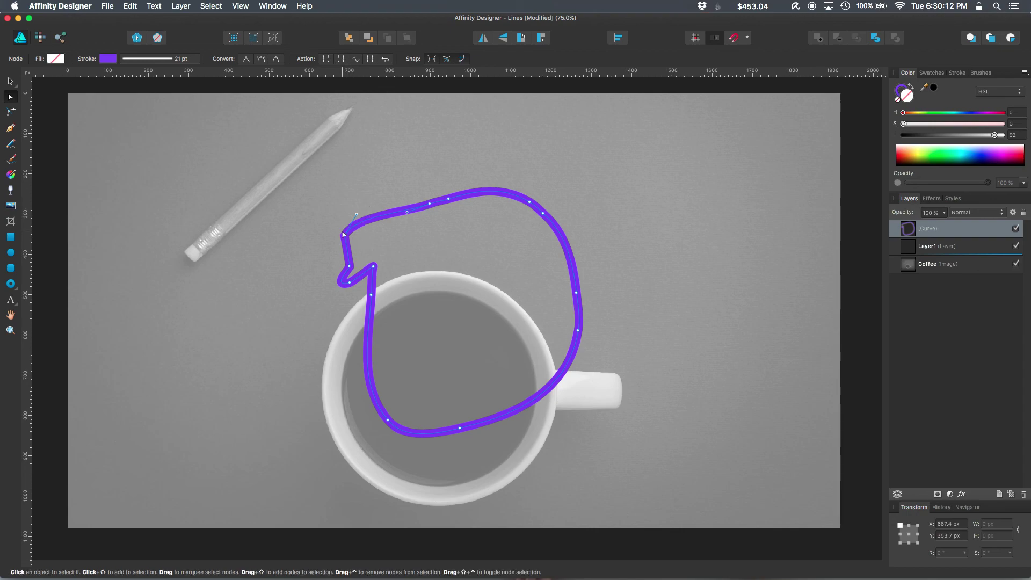
left_click_drag(346, 237, 356, 214)
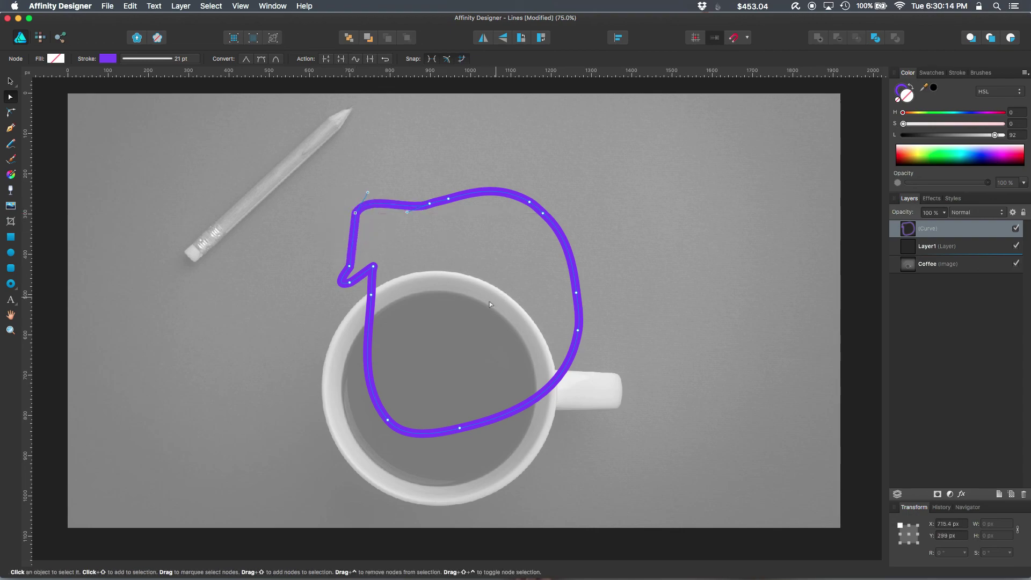